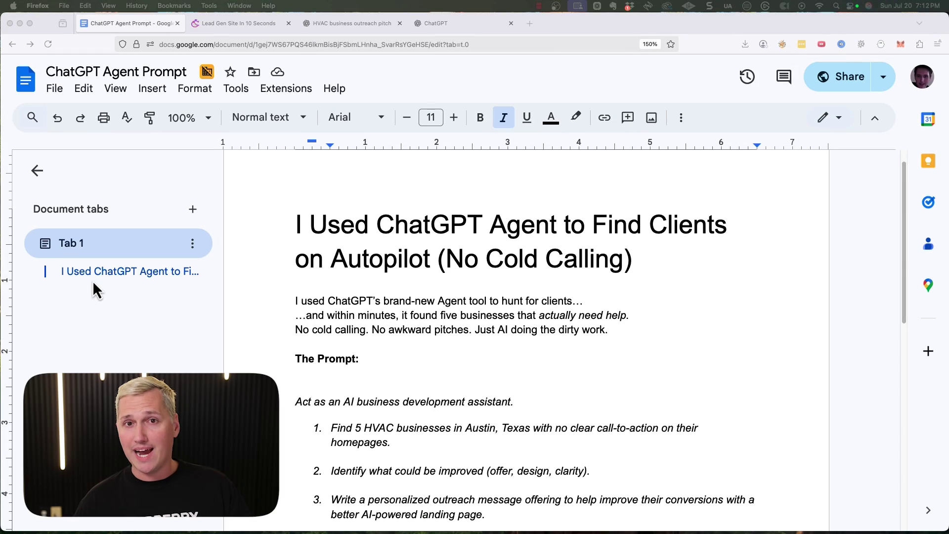
- Copy the HVAC prompt in the document, from "Act as an AI business development assistant" through item 4, and switch to the empty ChatGPT chat
scroll(467, 408, "down", 3)
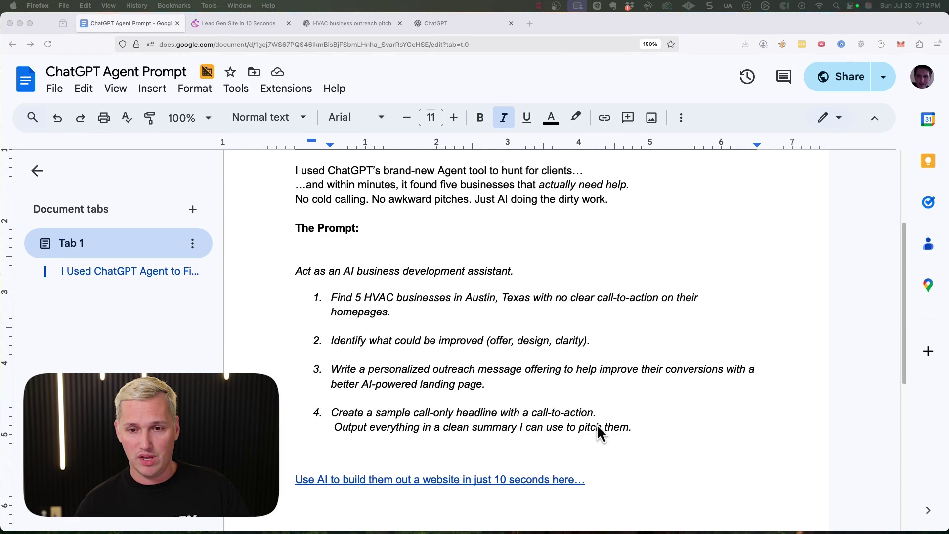
left_click_drag(638, 429, 290, 279)
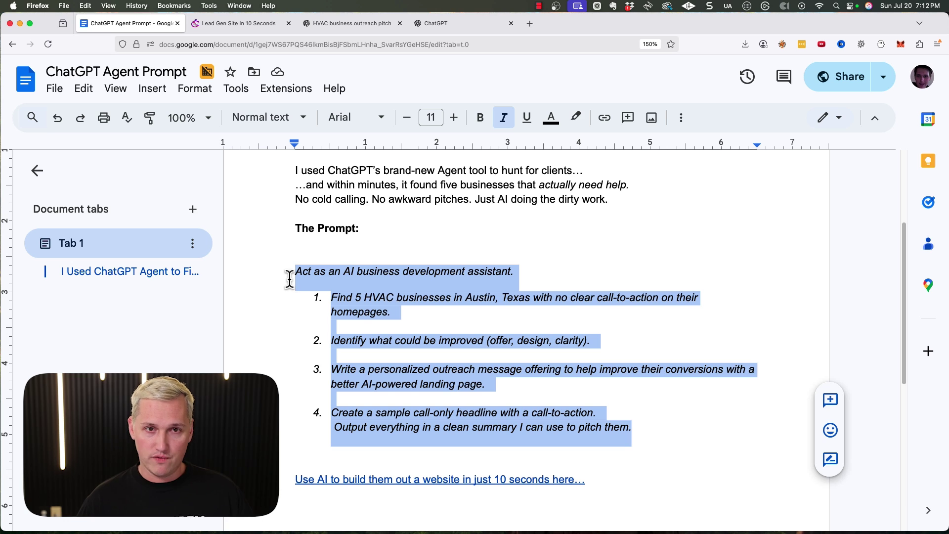
left_click(457, 23)
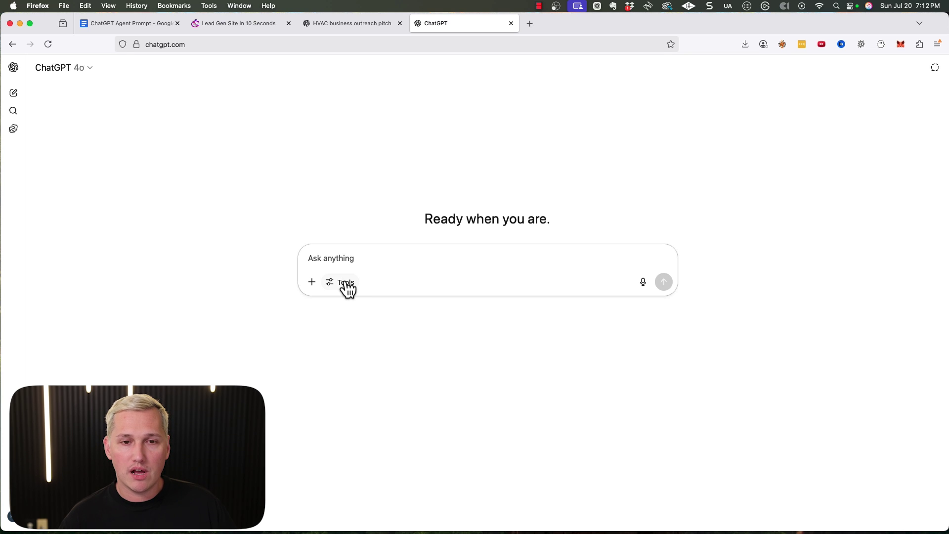
- Enable Deep research for the new chat and paste the copied prompt into the message
left_click(92, 73)
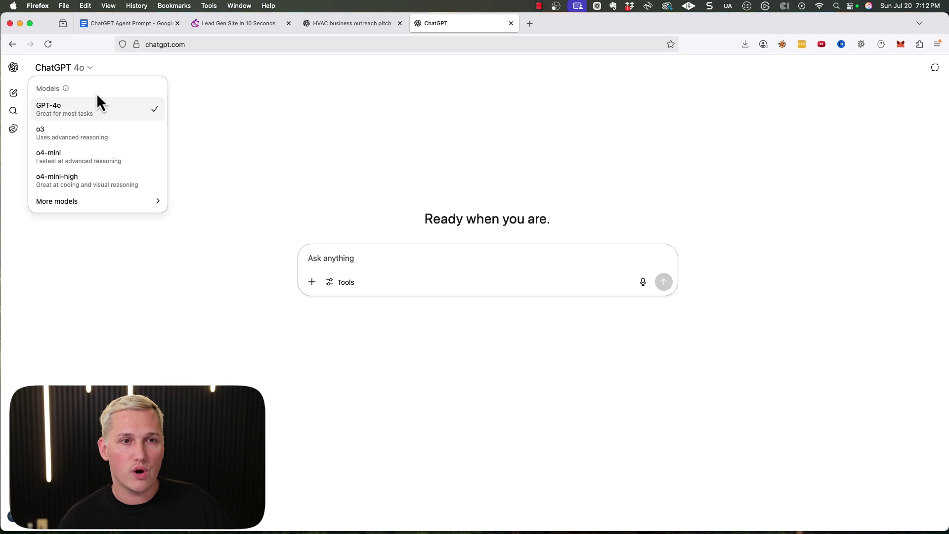
left_click(289, 129)
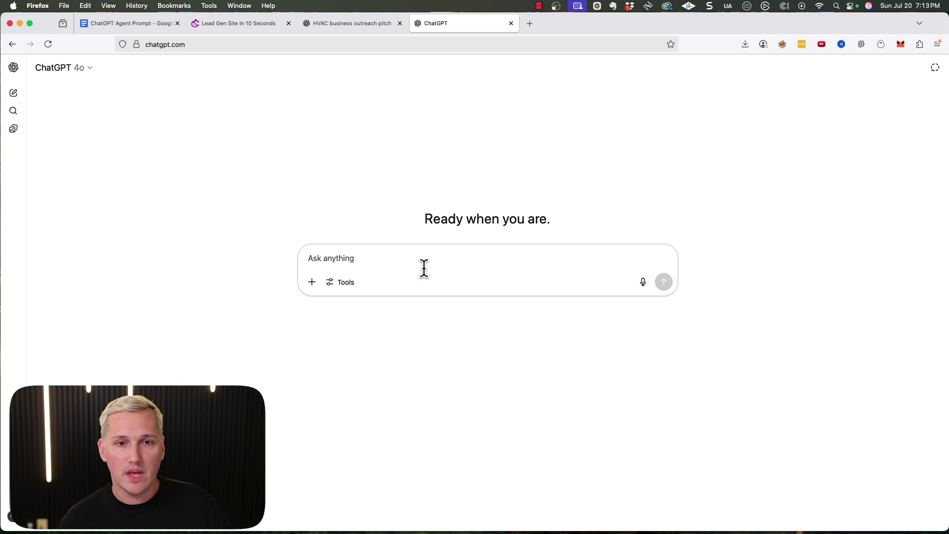
left_click(346, 289)
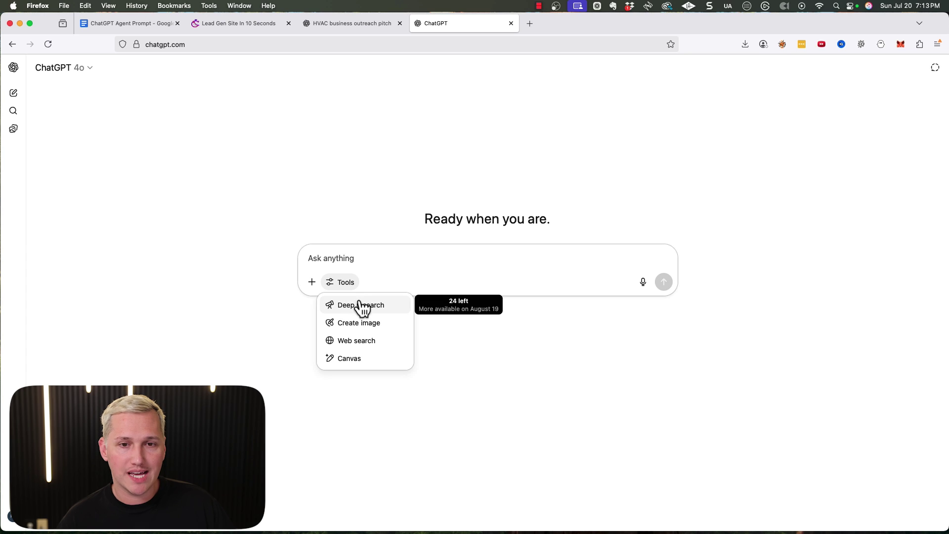
left_click(360, 304)
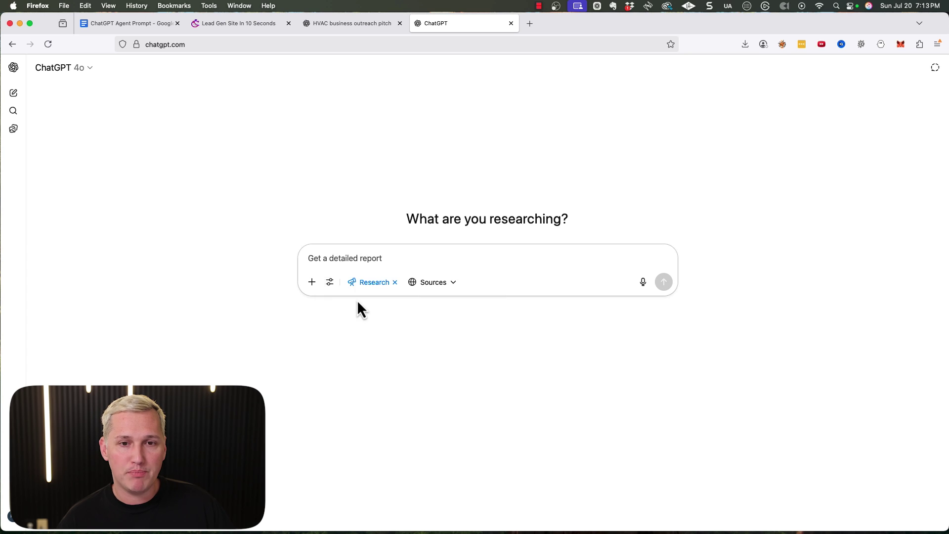
right_click(361, 256)
left_click(384, 310)
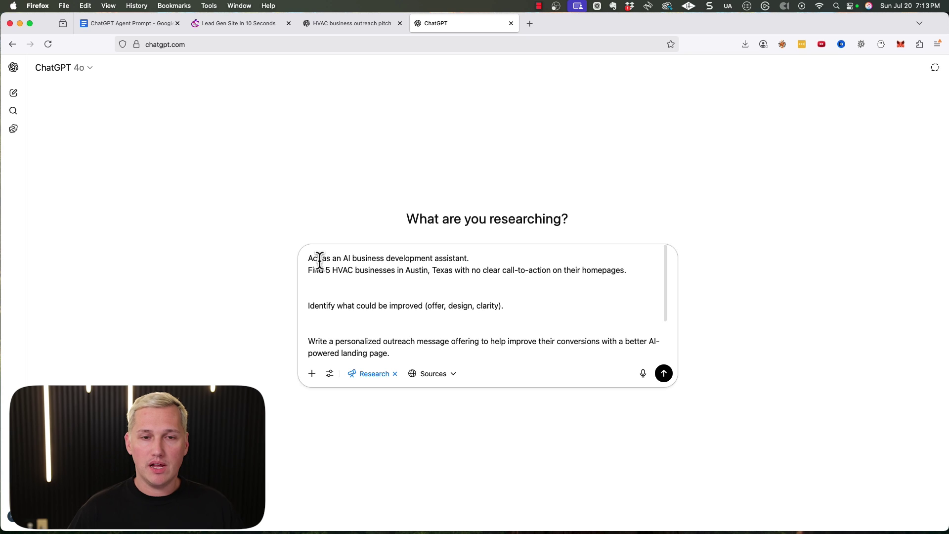
- Replace the business type HVAC with "Pool" in the prompt's "Find 5" line
left_click_drag(307, 256, 382, 260)
scroll(382, 260, "down", 2)
left_click(382, 258)
scroll(381, 259, "up", 2)
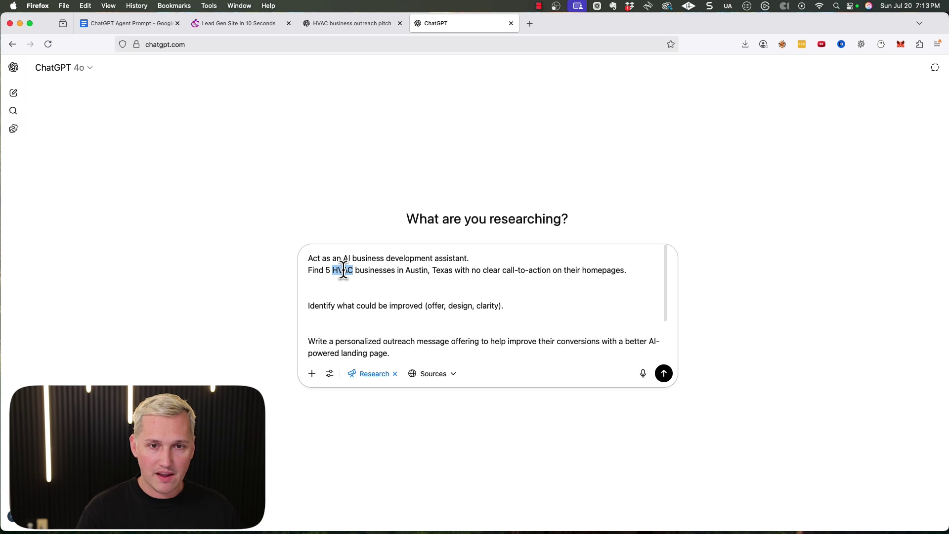
type("Pool Cleaning")
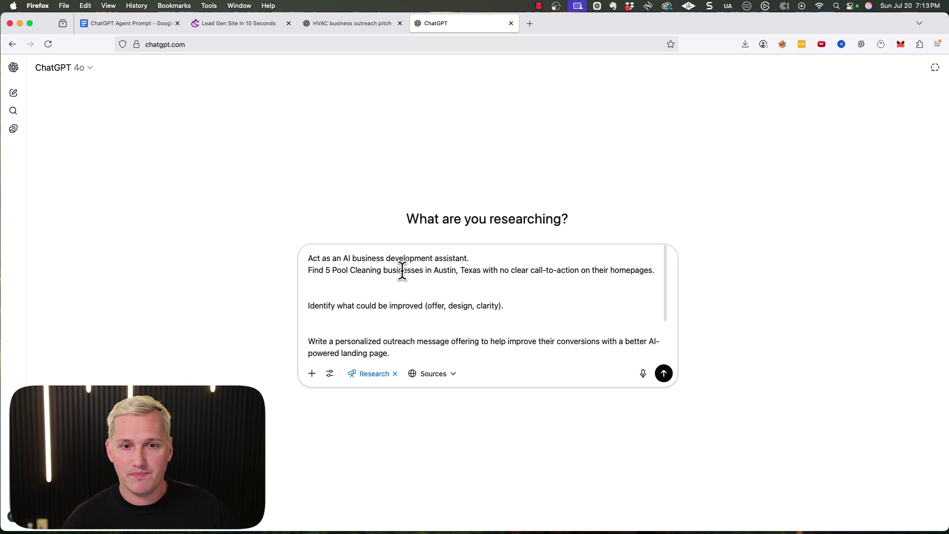
double_click(372, 271)
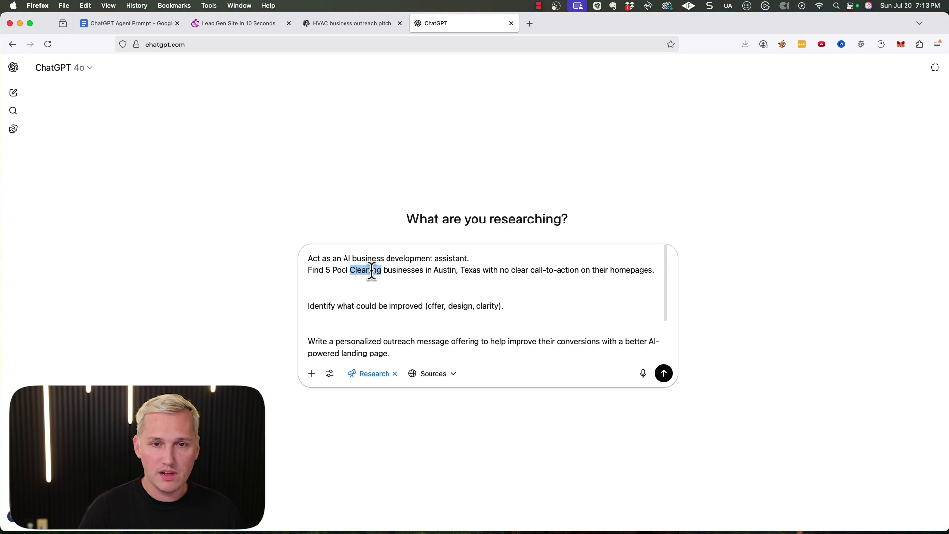
key("BackSpace")
key("BackSpace")
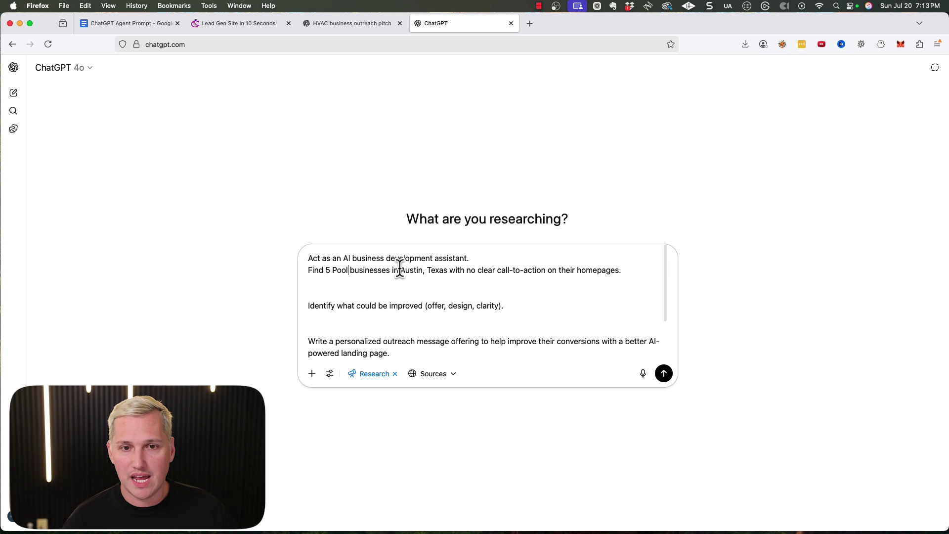
- Change the location in the "Find 5 Pool businesses" line to "Orlando, FL"
left_click_drag(400, 271, 447, 271)
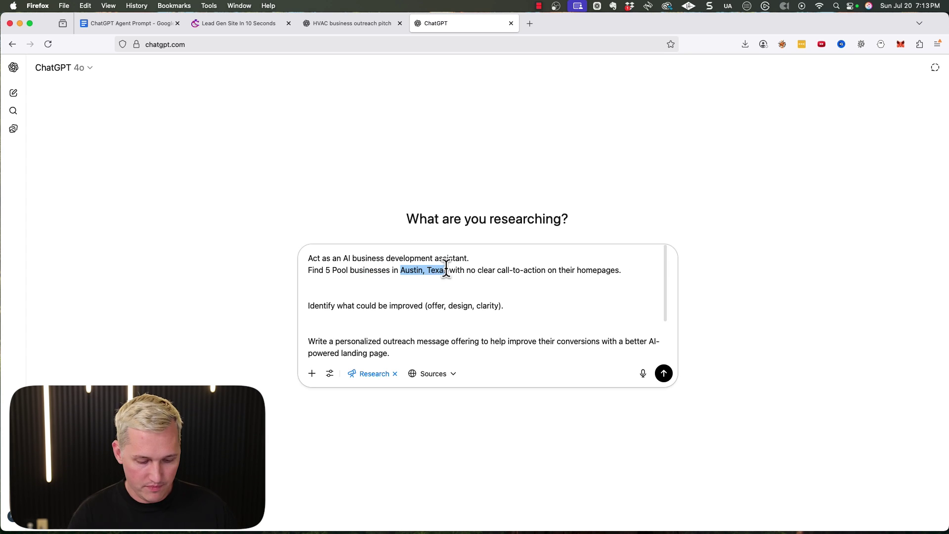
type("Orlando, F")
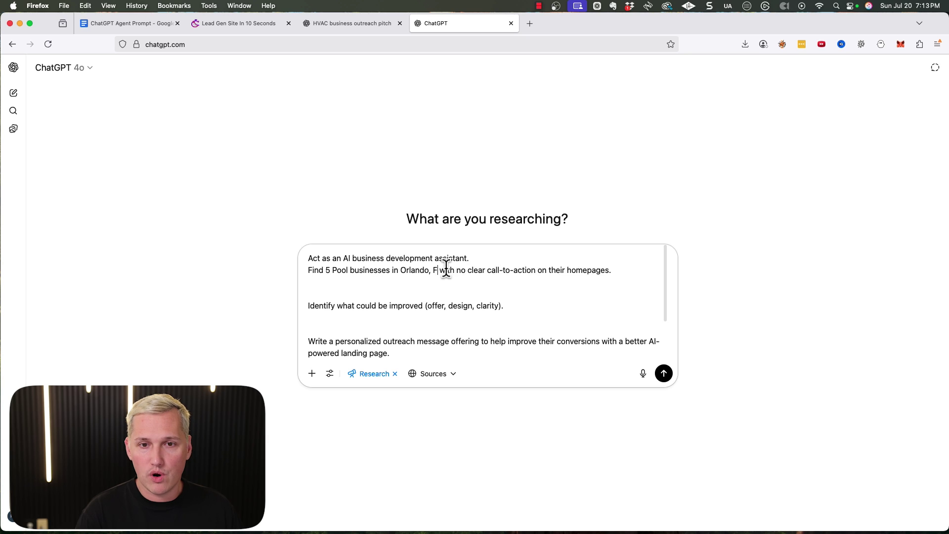
type("L")
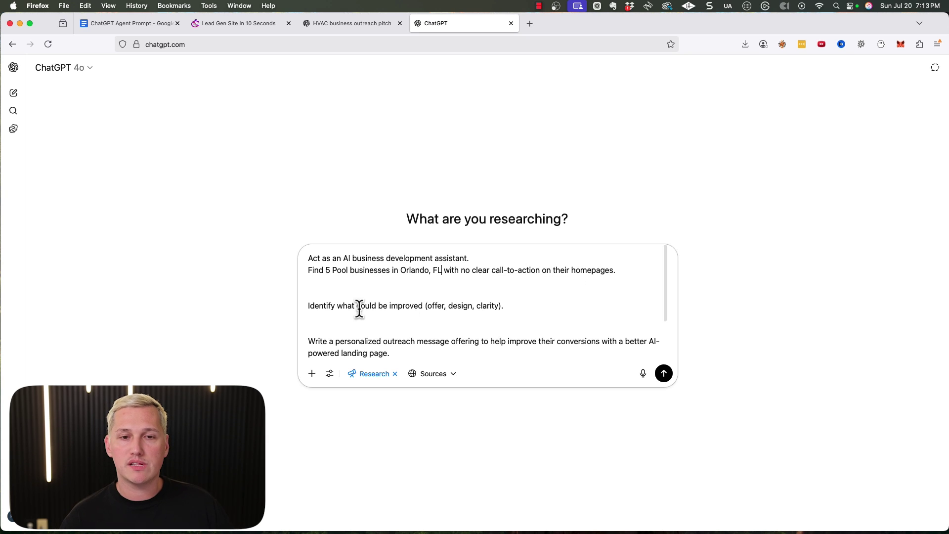
- Review the remaining instructions of the prompt, submit the research request, and collapse the chat sidebar
left_click_drag(356, 306, 398, 306)
scroll(455, 304, "down", 1)
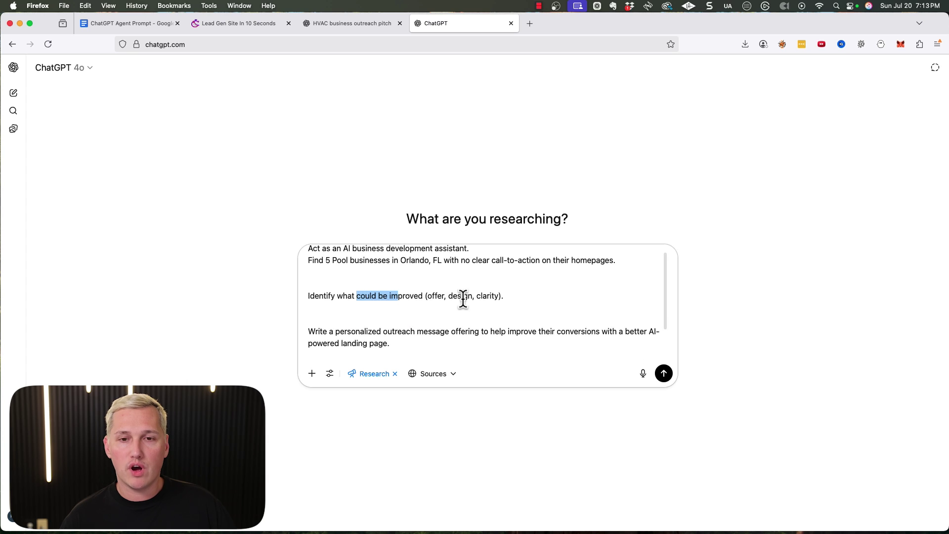
scroll(475, 292, "down", 1)
scroll(341, 314, "down", 1)
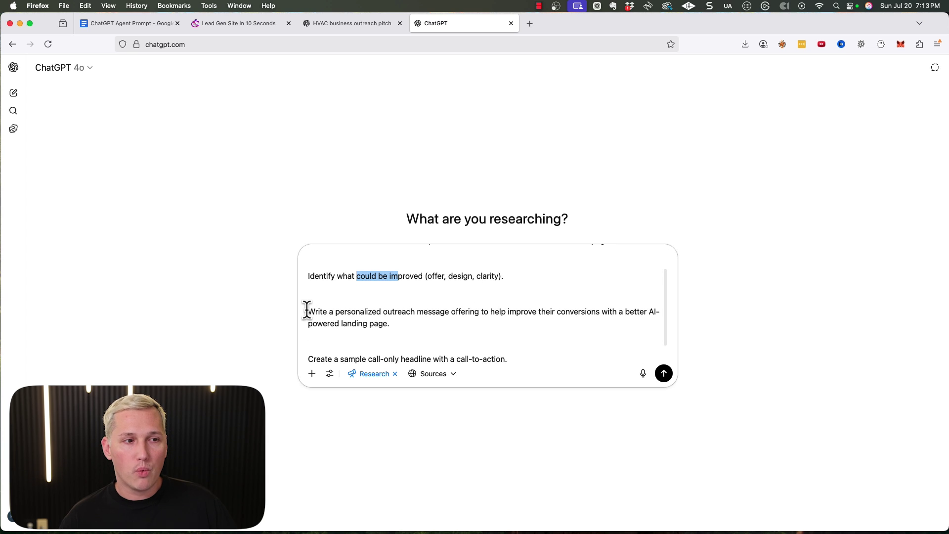
scroll(376, 309, "down", 2)
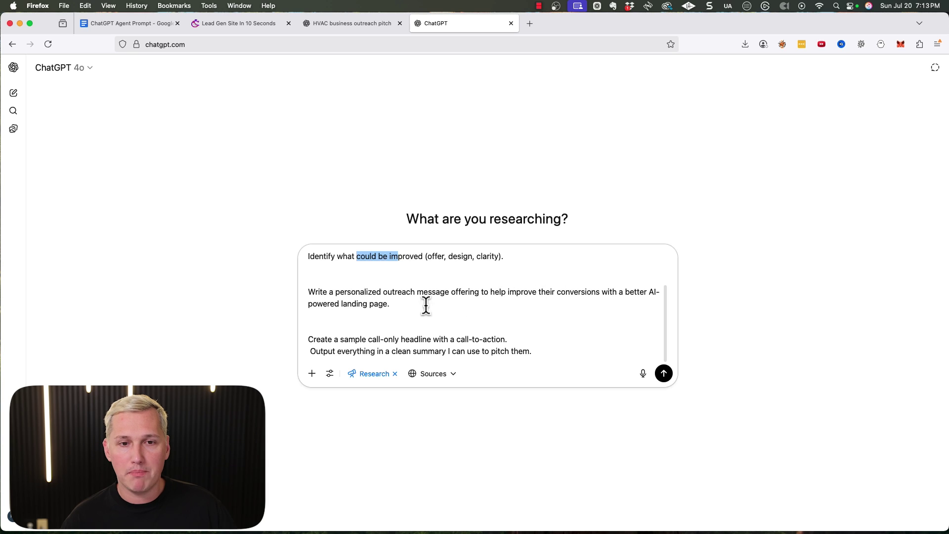
scroll(410, 316, "down", 1)
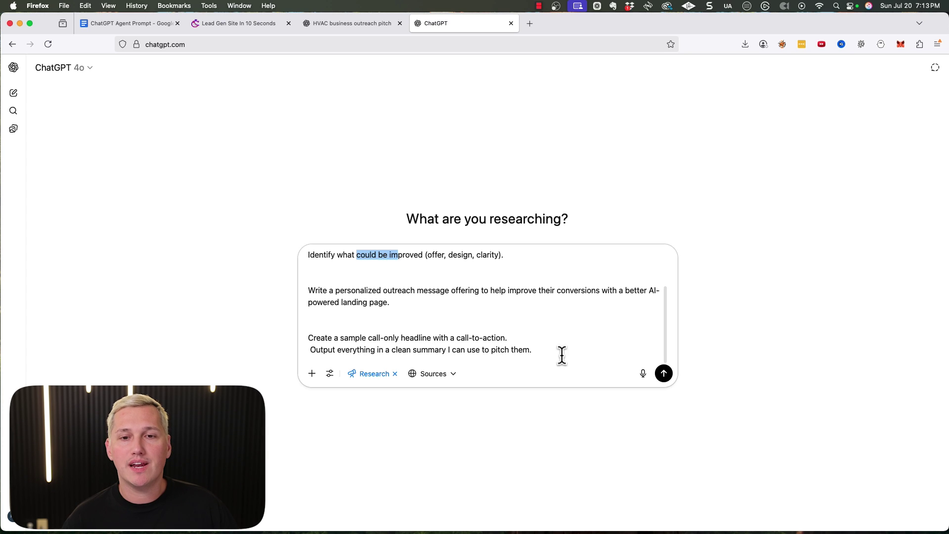
left_click(664, 374)
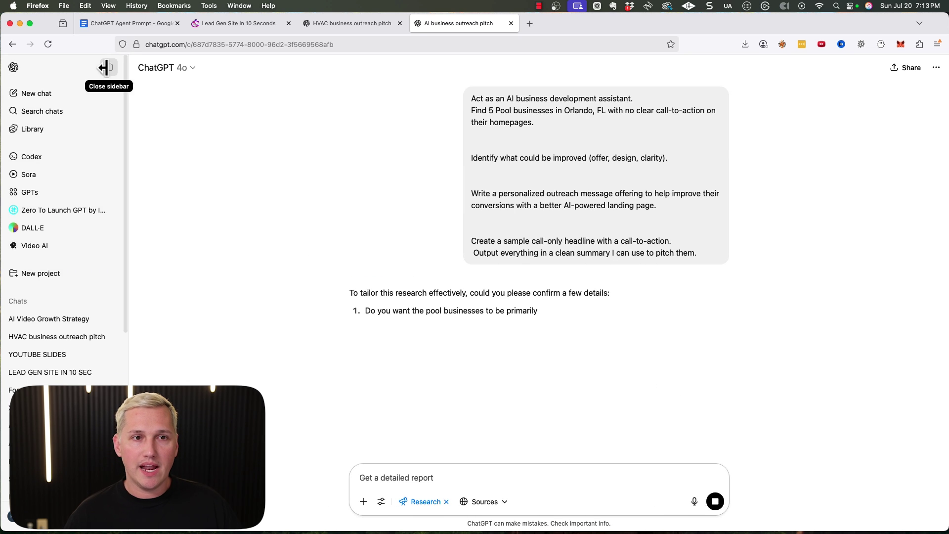
left_click(109, 67)
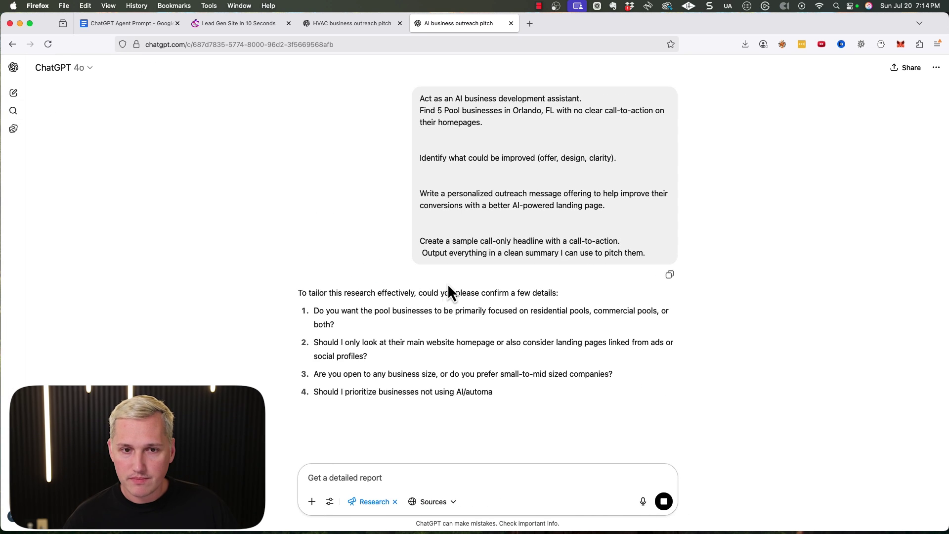
- Start a numbered reply answering the first two clarifying questions with "Both" and "You can look at everything"
scroll(437, 288, "down", 2)
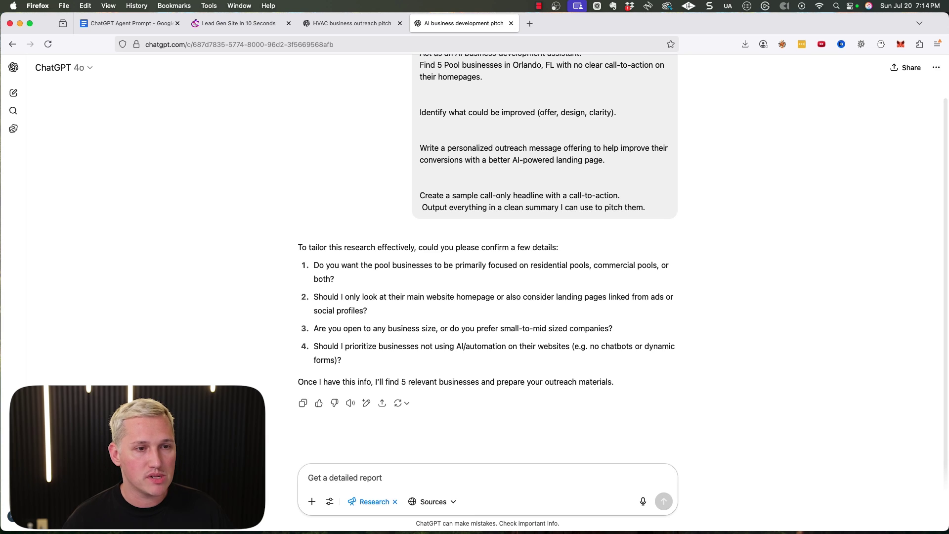
left_click(328, 474)
type("1")
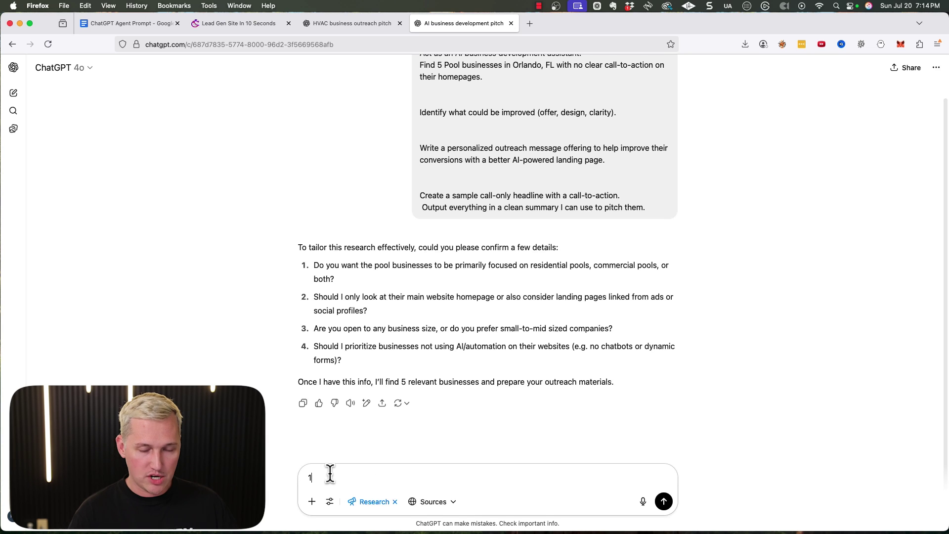
type(".")
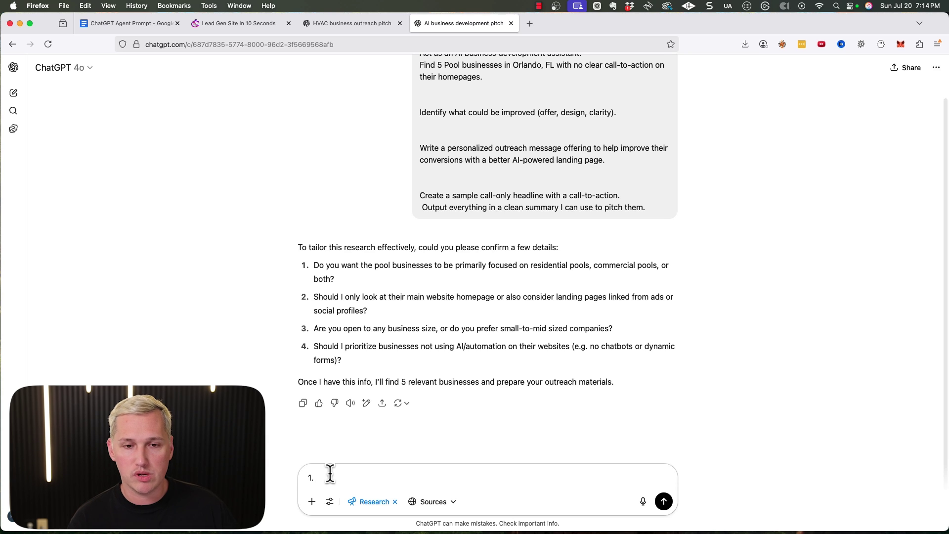
type("Bot")
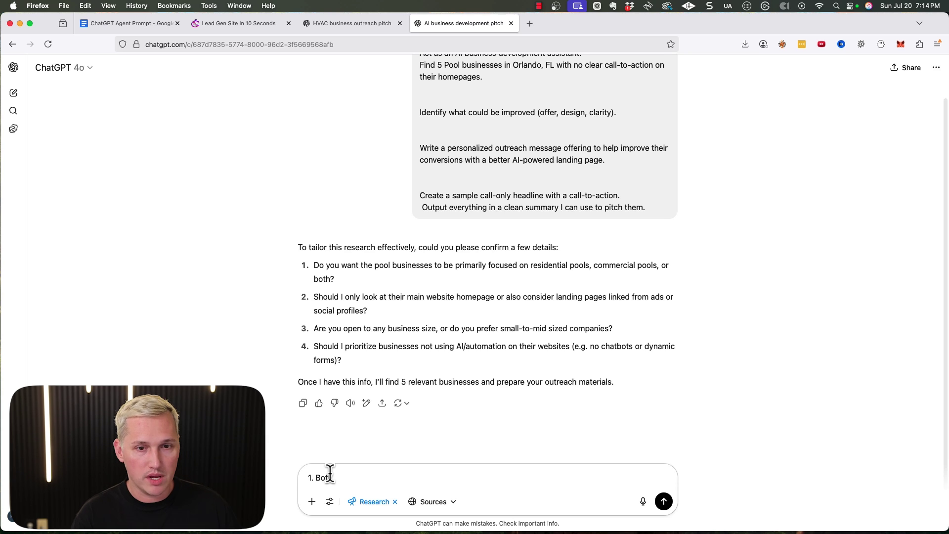
type("h")
key("shift+Return")
type("2.")
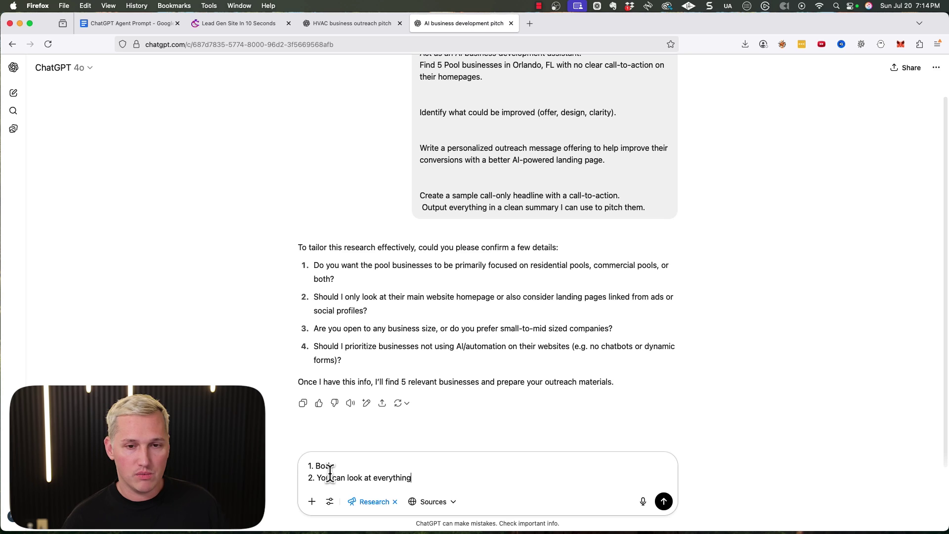
- Answer question 3 with "Both" and question 4 with "It doesn't matter", and send the reply to start the research
key("shift+Return")
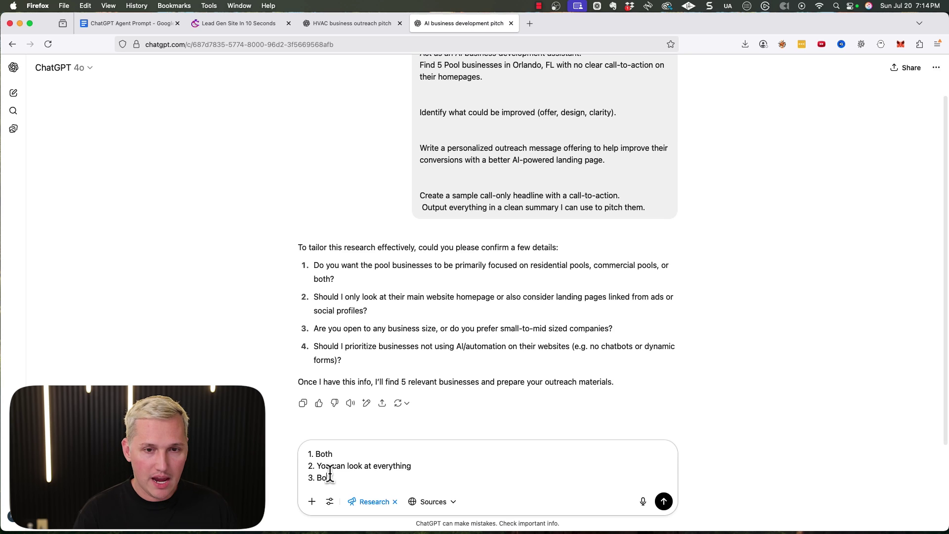
key("shift+Return")
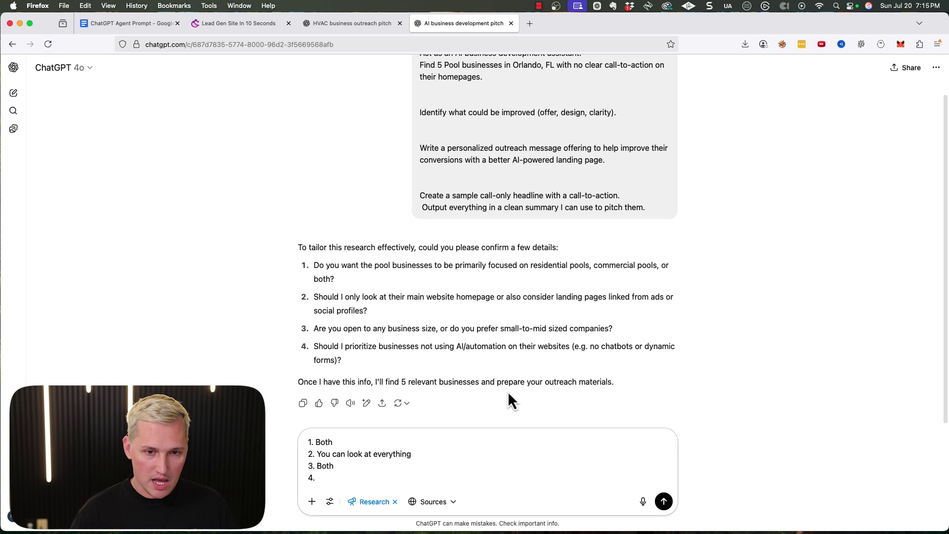
type("It doesn't")
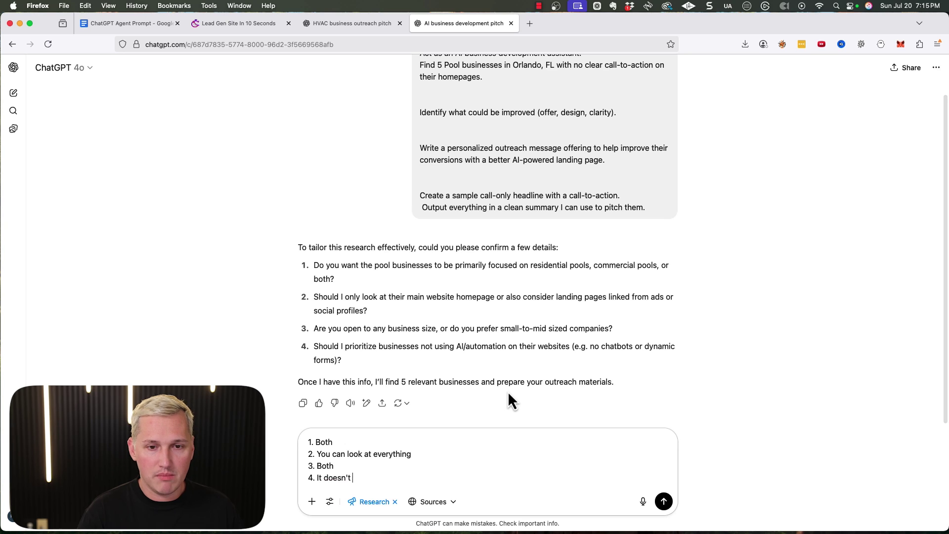
type("er")
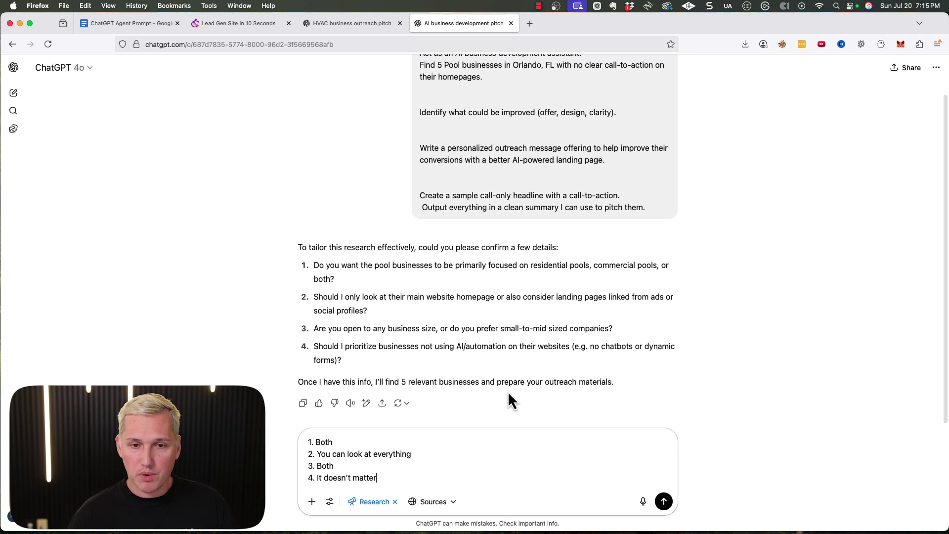
key("Return")
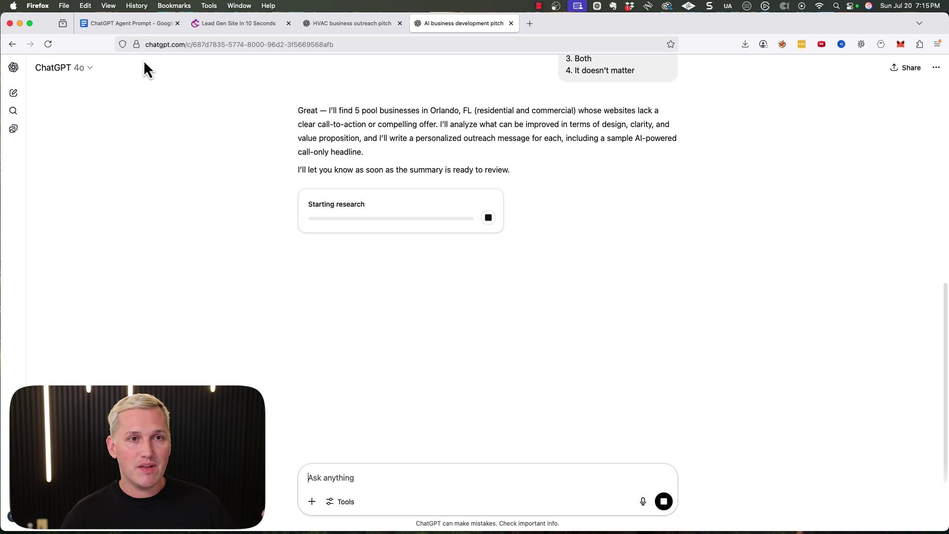
- Switch to the Lead Gen Site In 10 Seconds page and examine its headline, demo video and discount offer
left_click(224, 26)
scroll(307, 200, "up", 2)
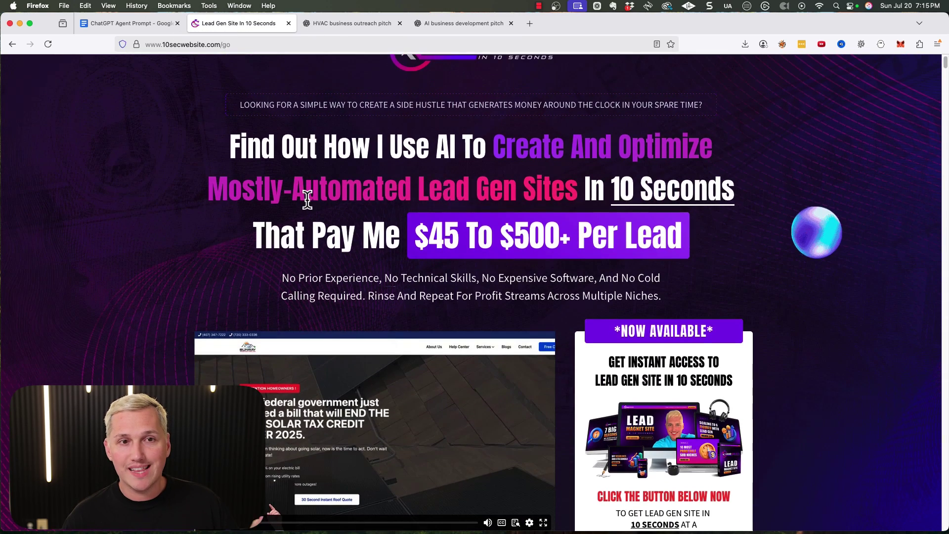
scroll(327, 205, "up", 2)
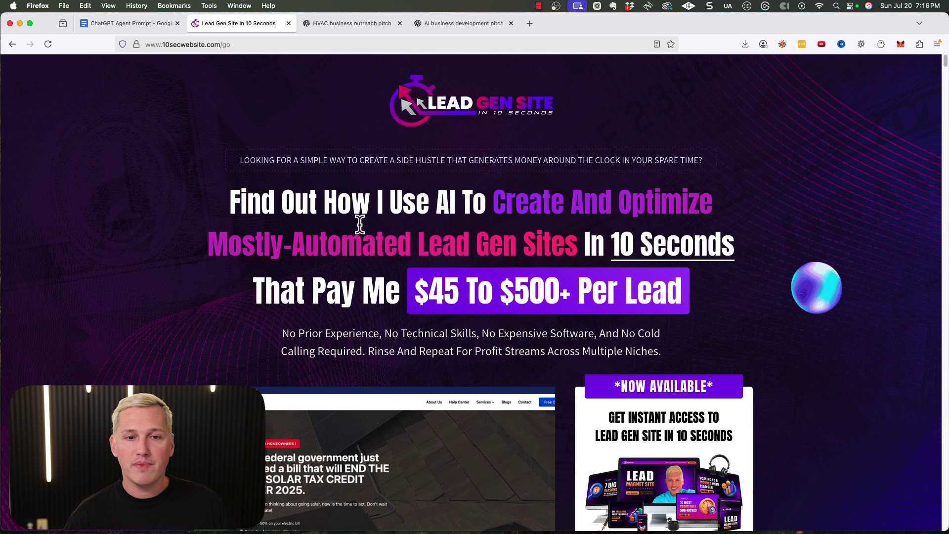
scroll(361, 214, "down", 3)
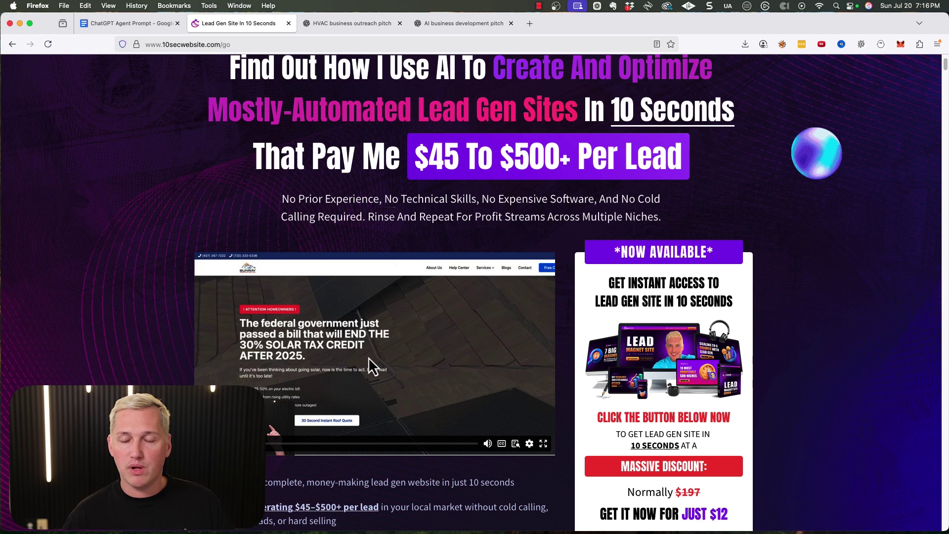
scroll(594, 415, "down", 1)
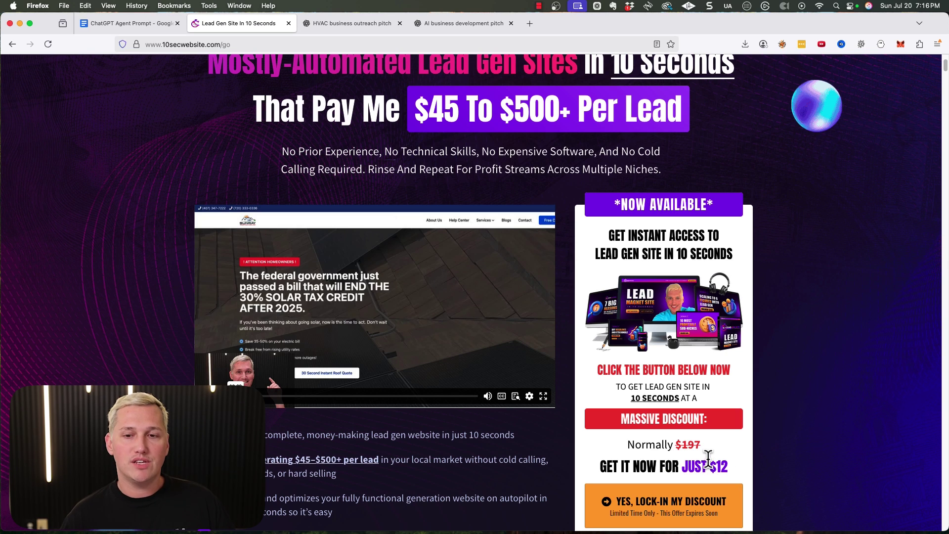
scroll(707, 459, "down", 1)
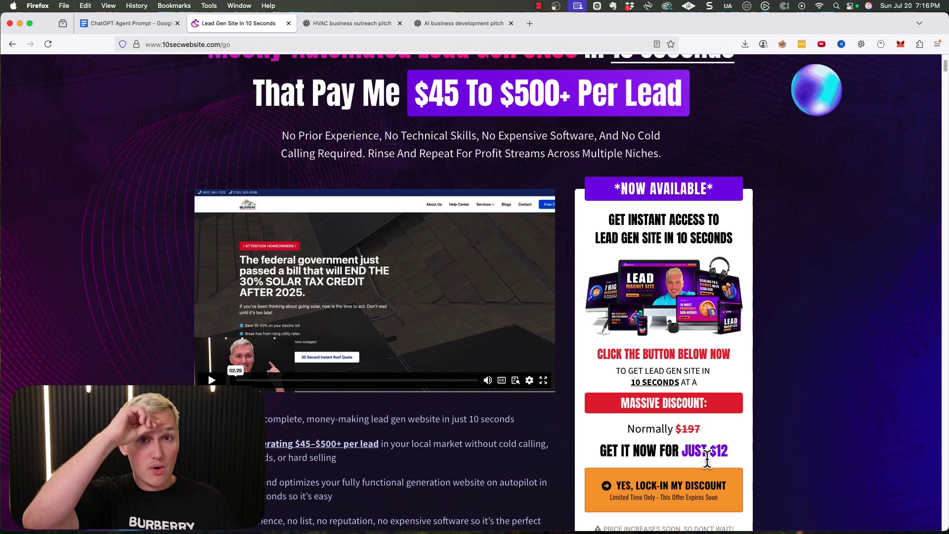